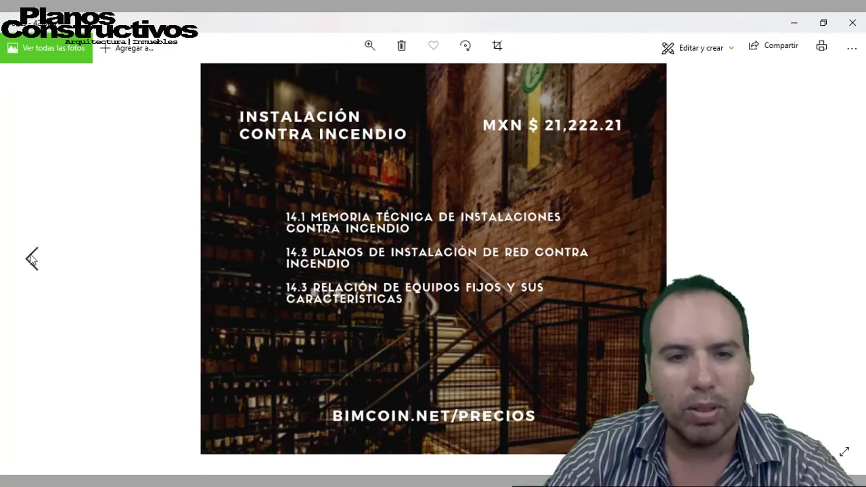
Close the price list image and switch to the 01-Control de obra workbook in Excel.
click(32, 259)
click(842, 18)
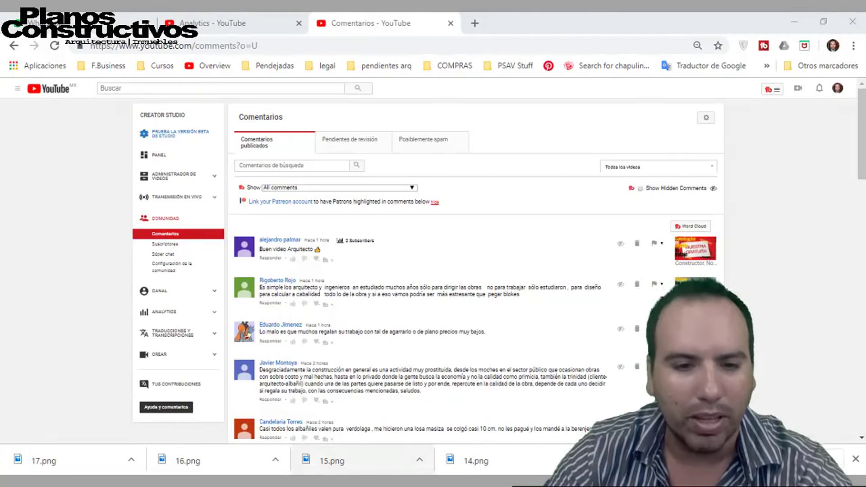
key(F9)
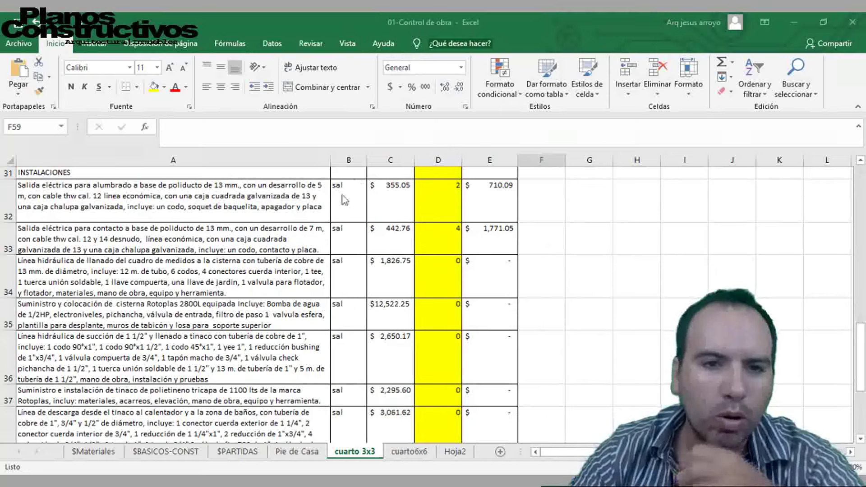
Review the cuarto 3x3 budget from the ALBAÑILERÍA Y ACABADOS items down to the total, and circle its sheet name.
scroll(316, 207, up, 10)
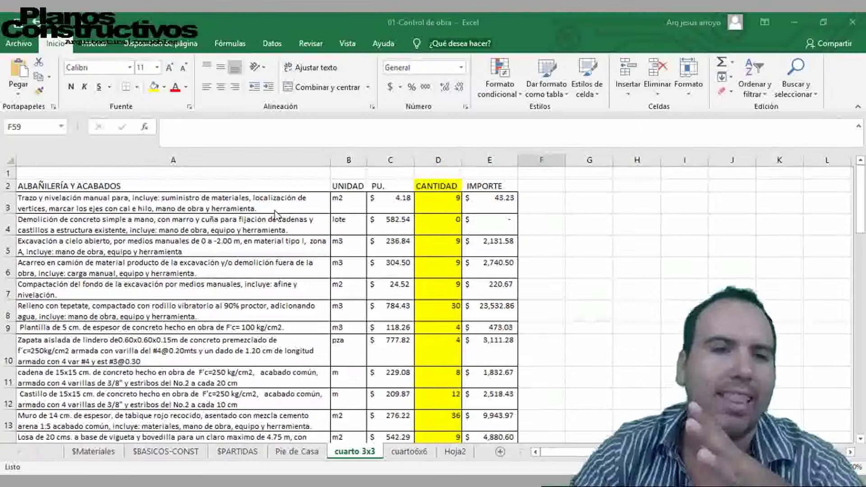
click(52, 208)
click(70, 231)
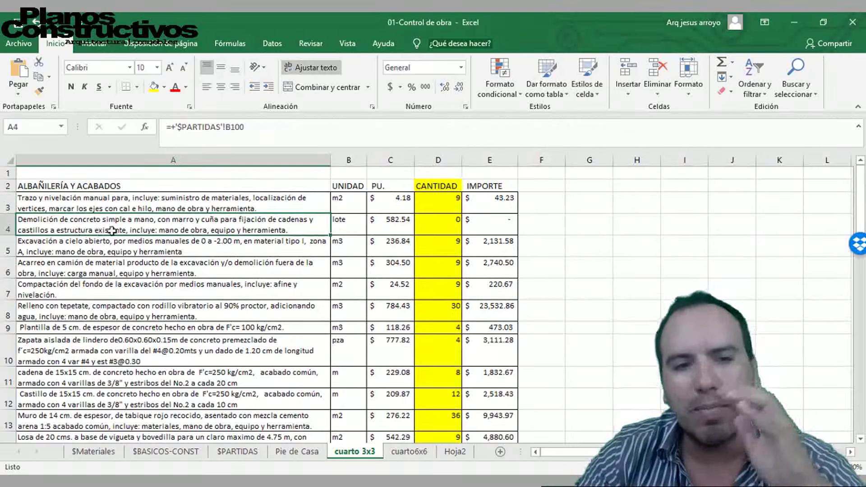
scroll(159, 233, down, 8)
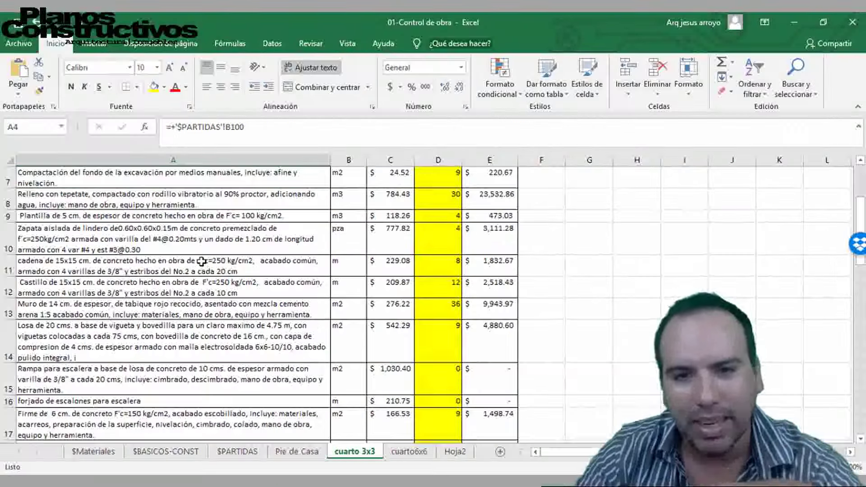
scroll(221, 239, down, 8)
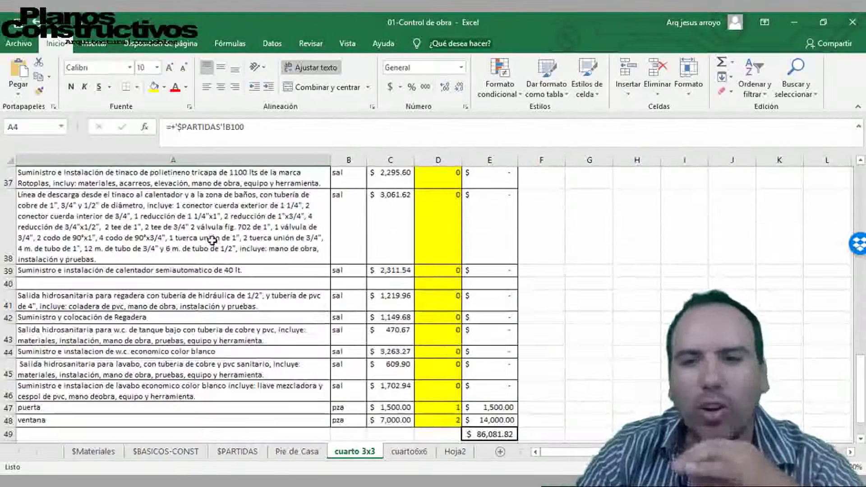
scroll(236, 239, up, 4)
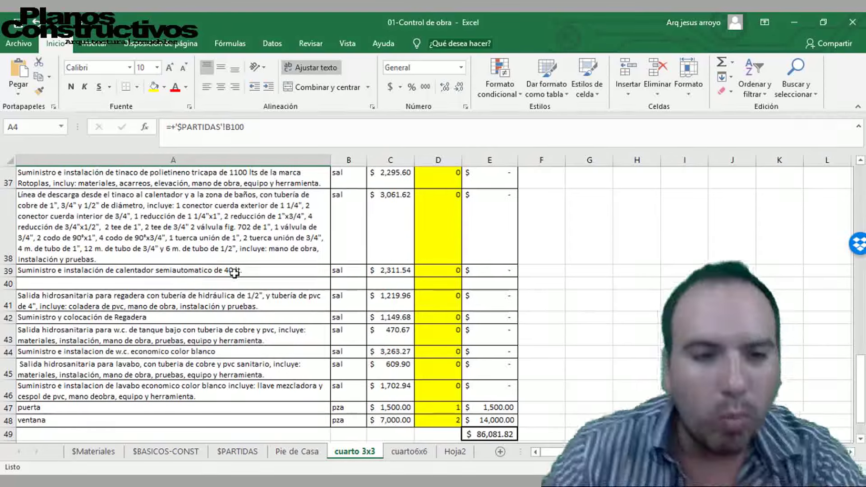
scroll(239, 275, up, 12)
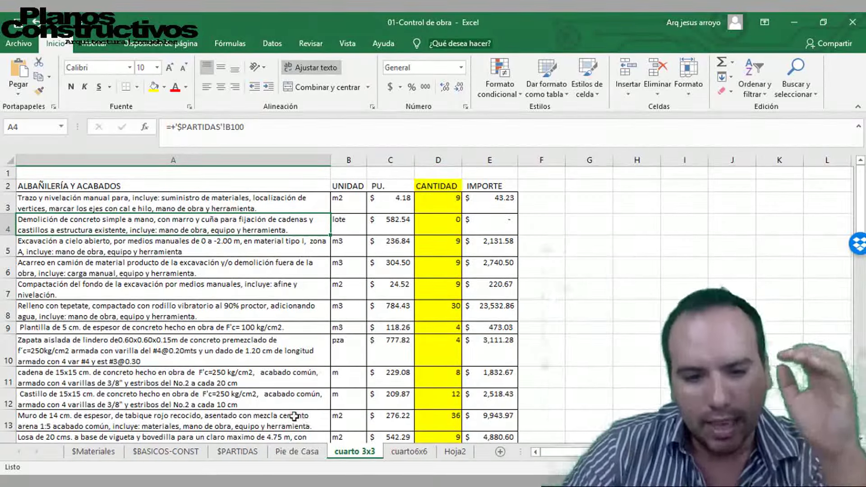
mouse_move(349, 424)
mouse_down()
mouse_move(318, 469)
mouse_move(388, 440)
mouse_move(361, 423)
mouse_up()
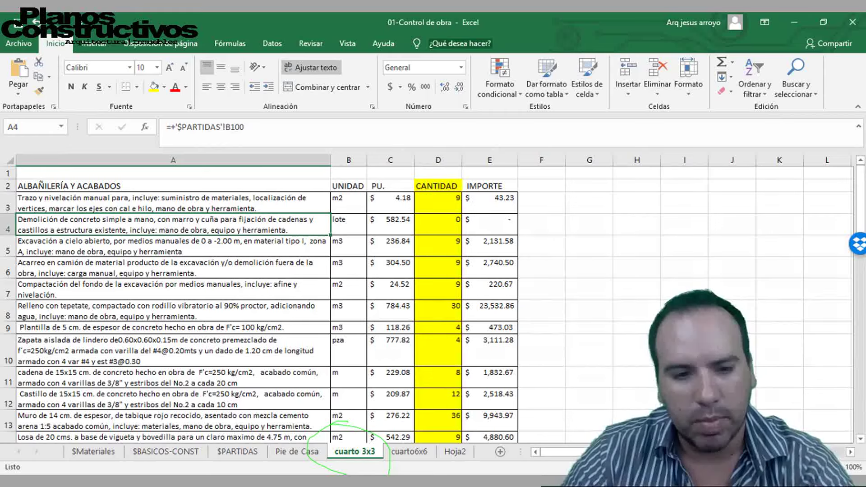
key(Escape)
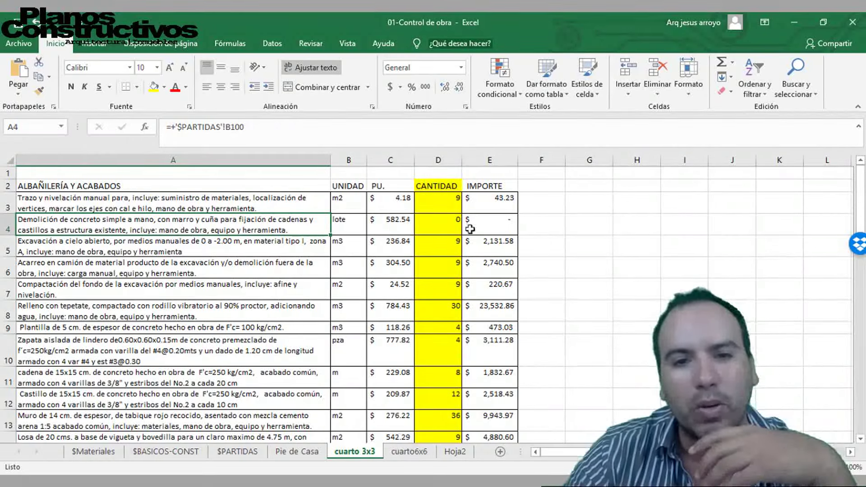
Inspect the site layout, brick wall and beam-and-block slab items of the cuarto 3x3 budget.
click(163, 200)
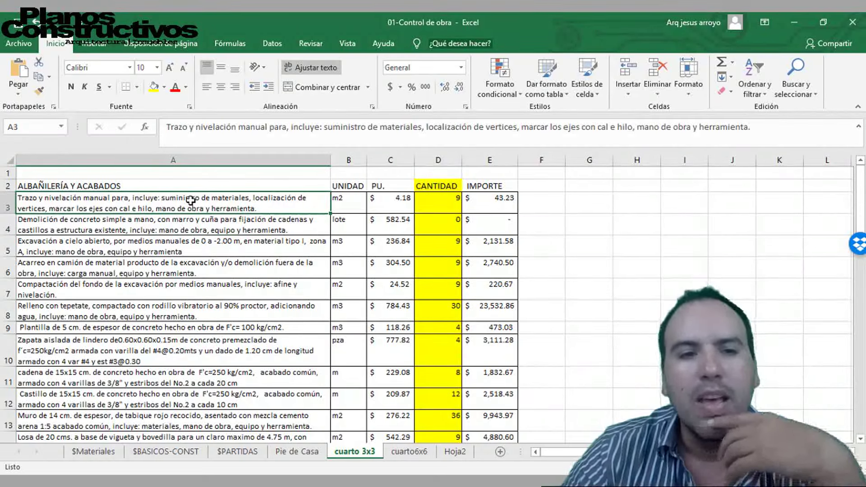
scroll(285, 245, down, 1)
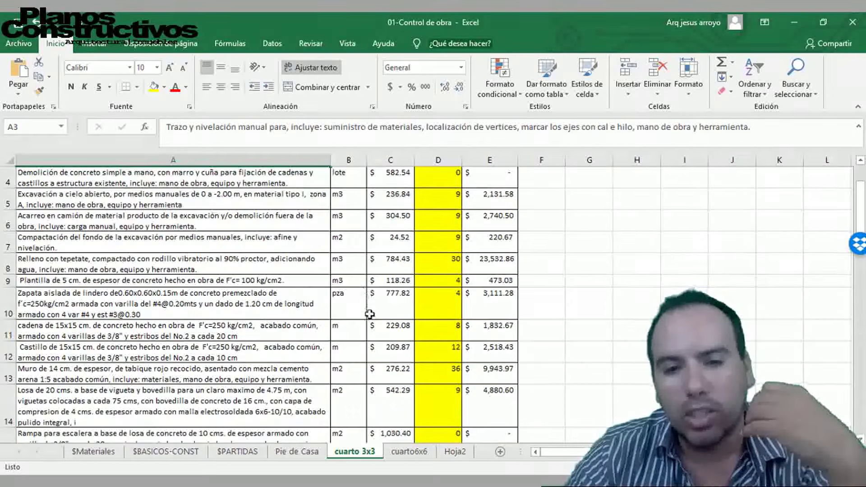
scroll(369, 315, down, 2)
click(259, 250)
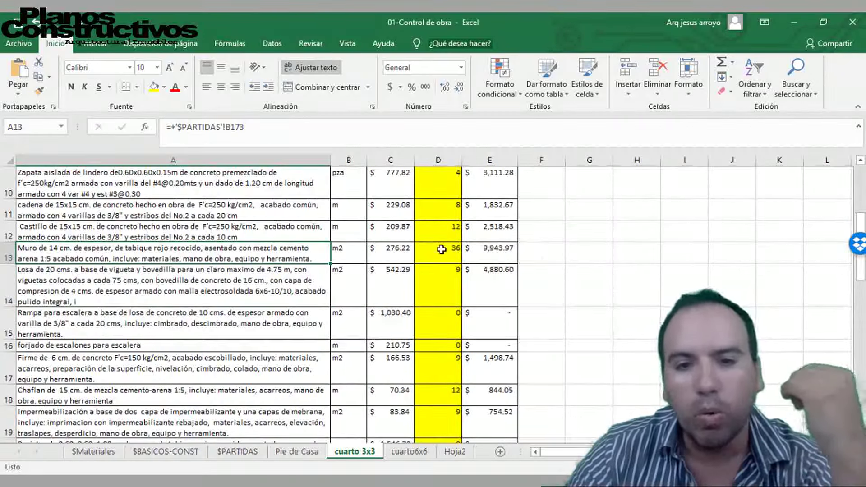
click(277, 288)
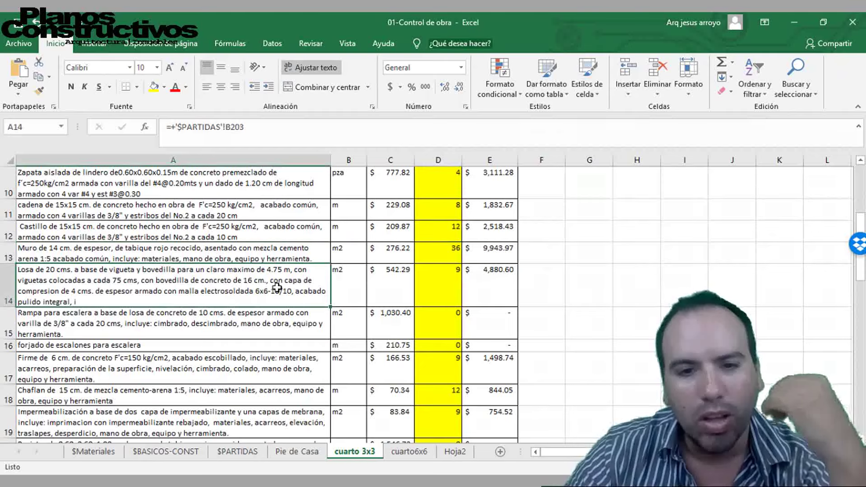
Compare the cuarto 3x3 budget with cuarto6x6, checking the unit price and quantity of the slab item in row 14.
click(415, 452)
scroll(218, 326, up, 6)
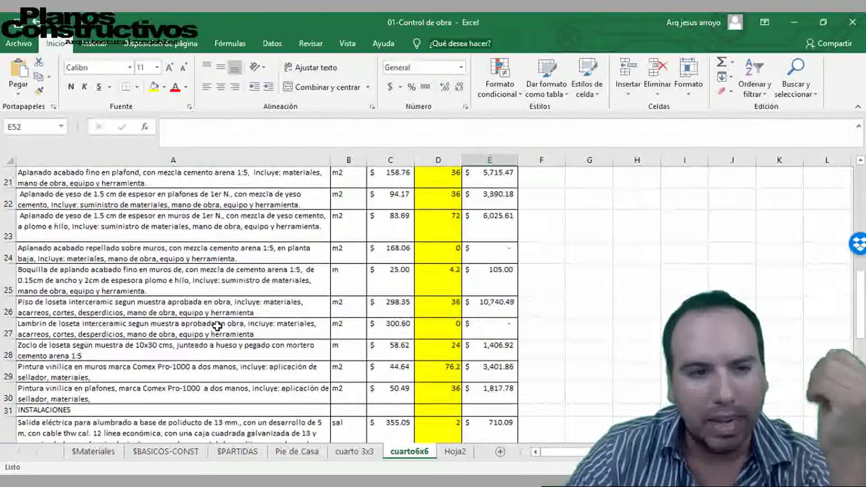
scroll(217, 325, up, 1)
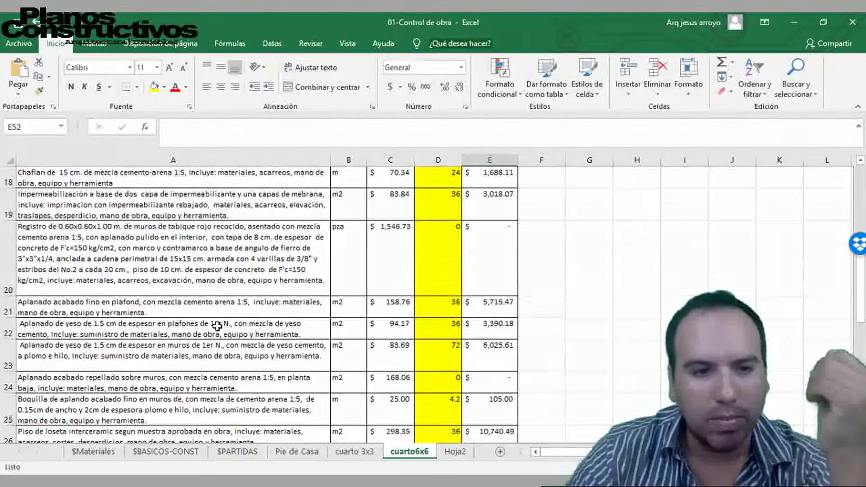
click(336, 453)
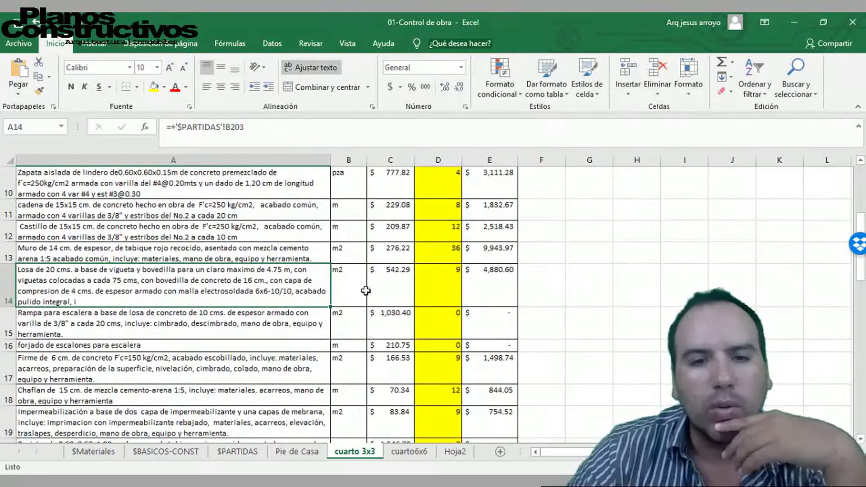
click(402, 452)
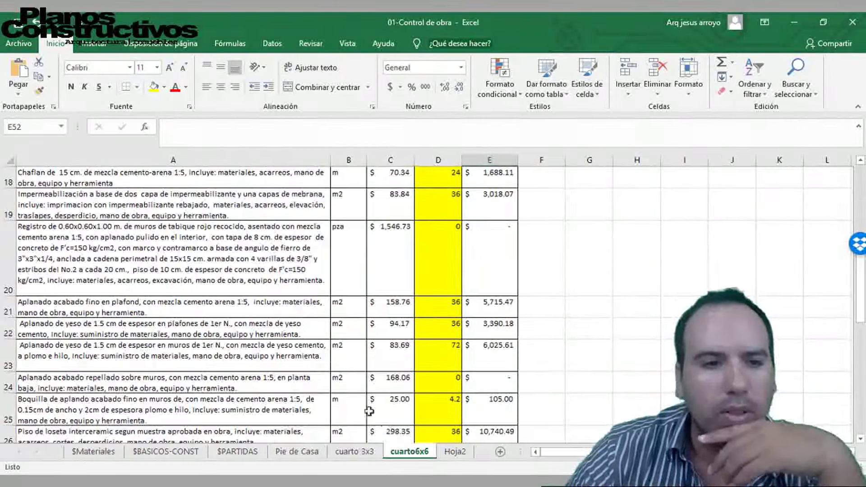
scroll(198, 334, up, 3)
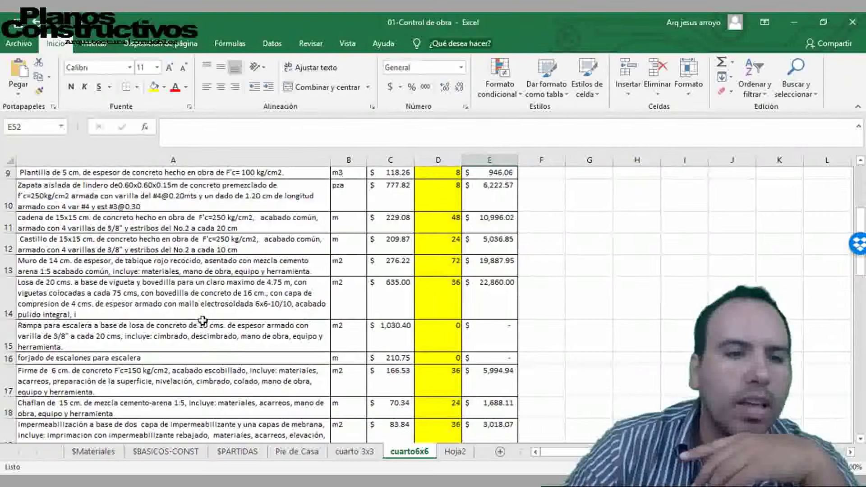
click(428, 298)
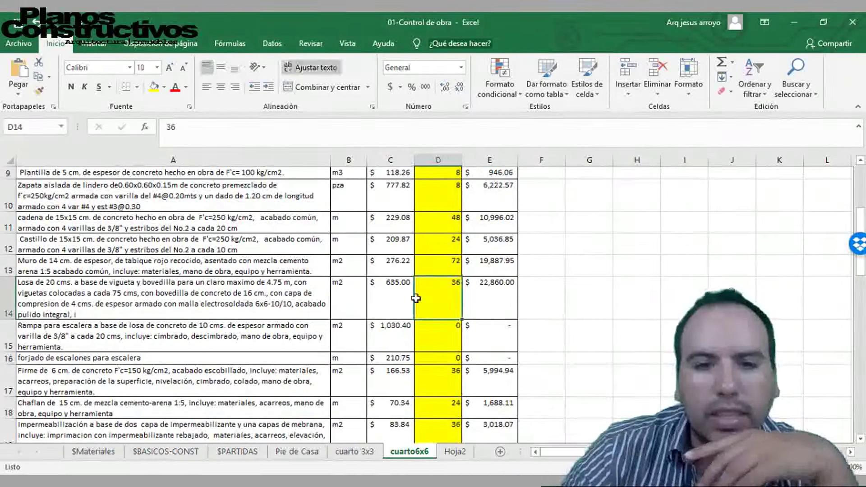
click(400, 300)
click(433, 300)
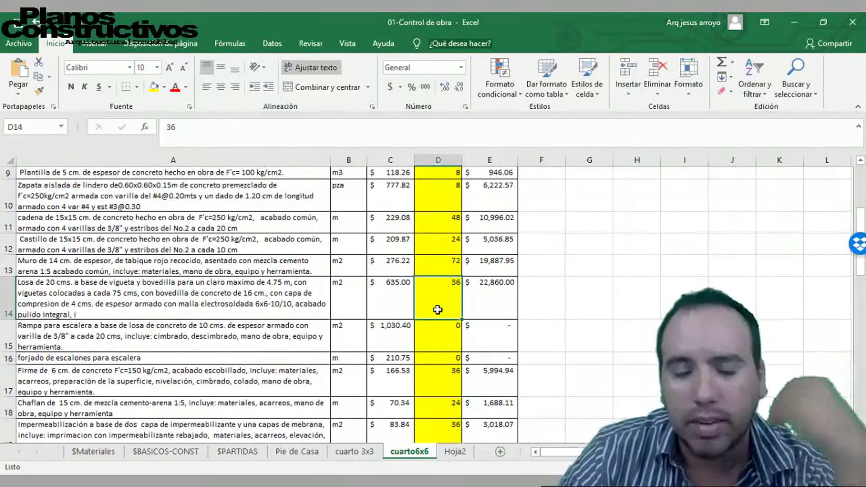
Check the quantities of the layout, hauling and compaction items in cuarto6x6 and continue down to its total and costo/m2.
scroll(438, 310, up, 3)
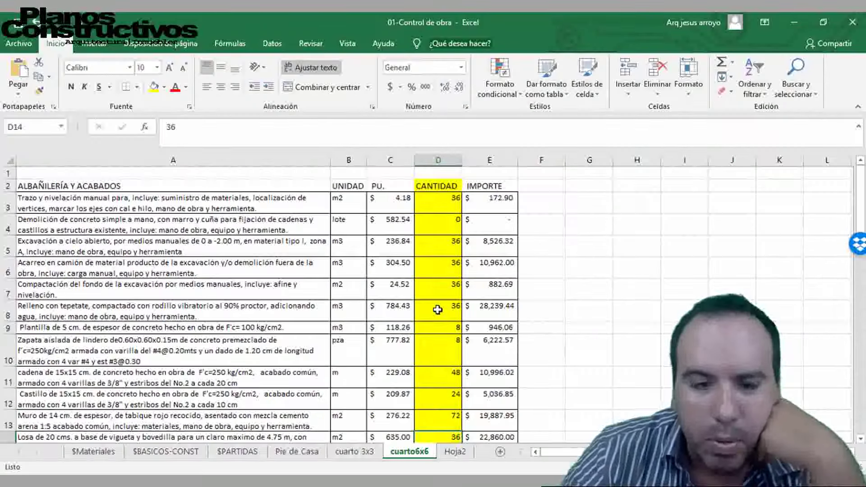
click(428, 197)
click(455, 270)
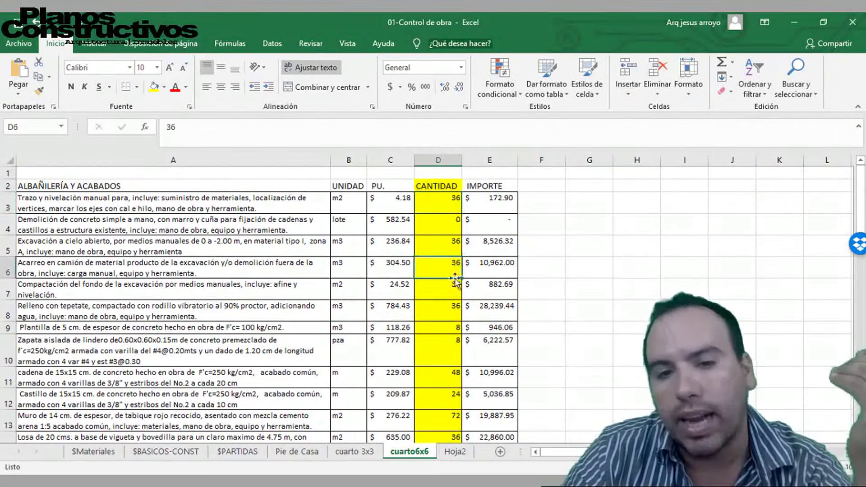
click(456, 284)
scroll(428, 289, down, 5)
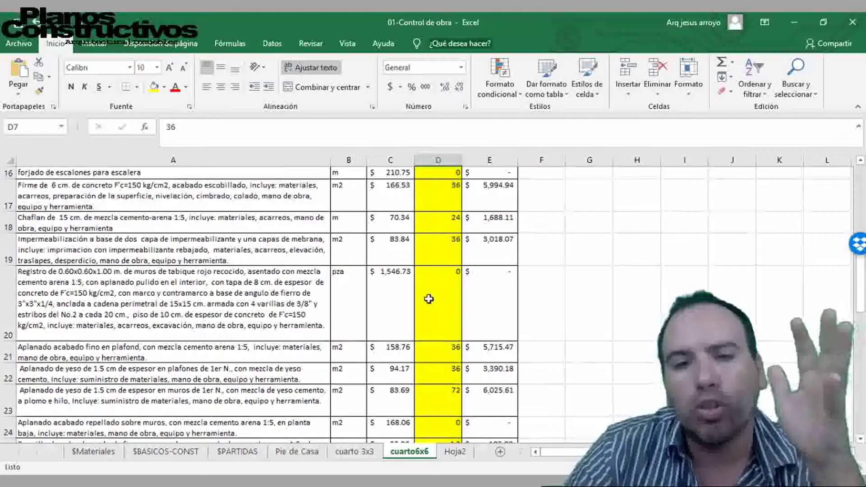
scroll(428, 298, down, 9)
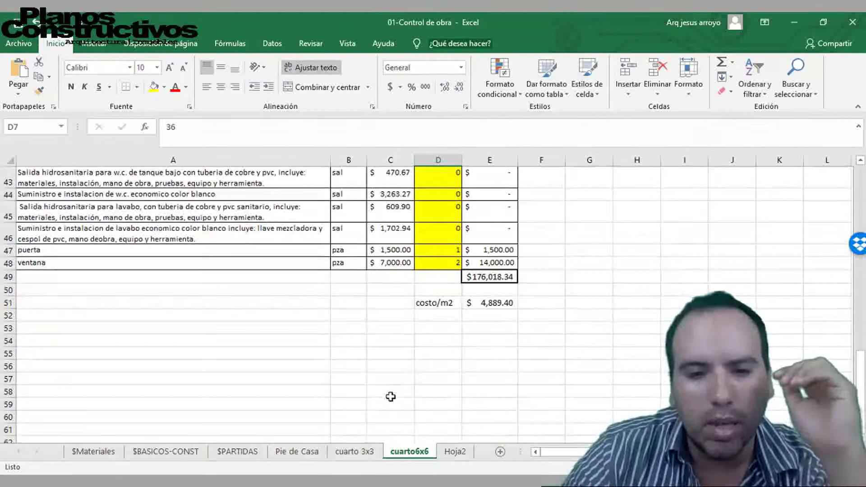
Examine the total amount and its sum formula in cell E49 of the cuarto 3x3 sheet.
click(354, 451)
scroll(429, 406, down, 10)
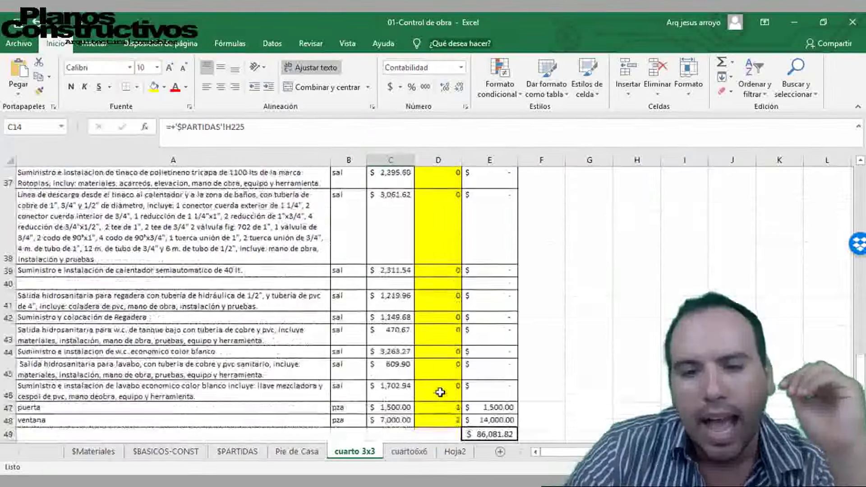
scroll(440, 392, down, 1)
click(465, 324)
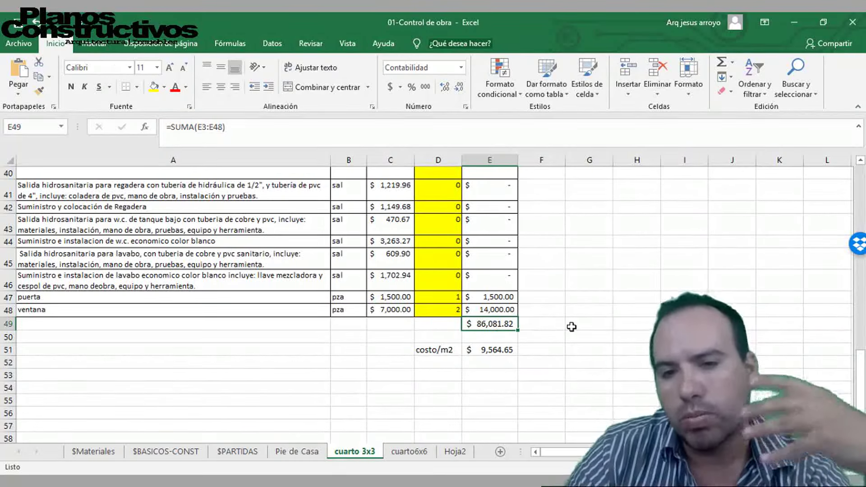
click(531, 326)
click(497, 325)
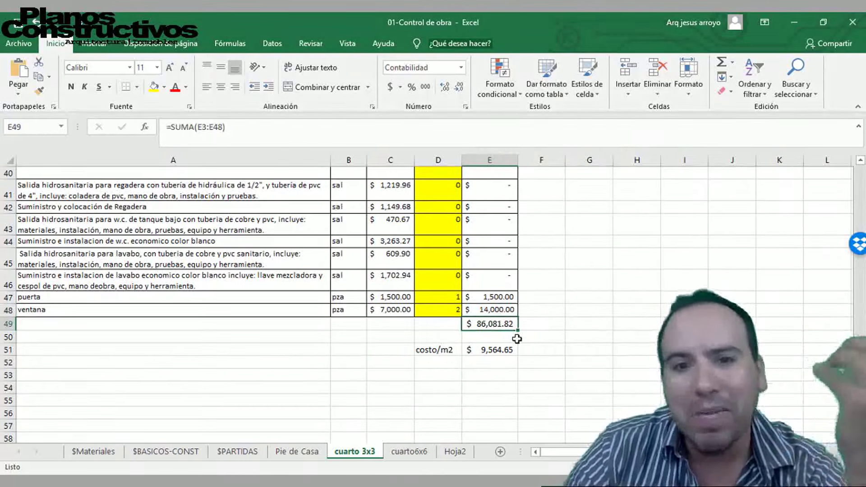
click(545, 336)
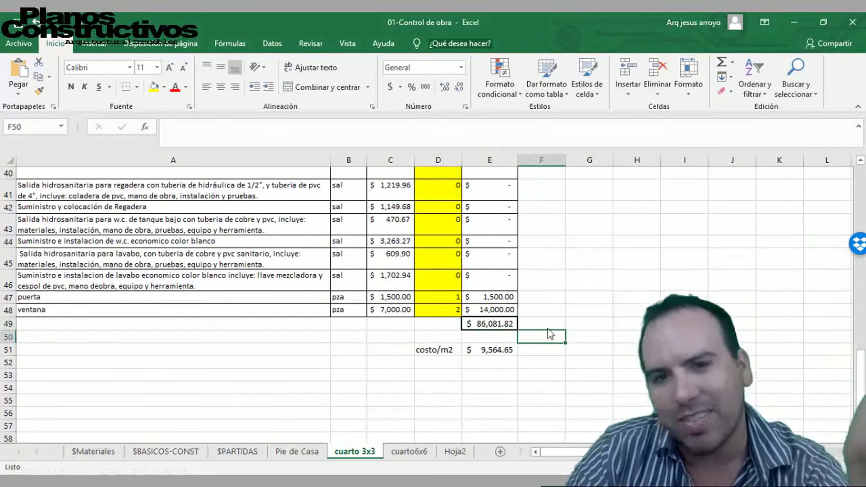
click(553, 325)
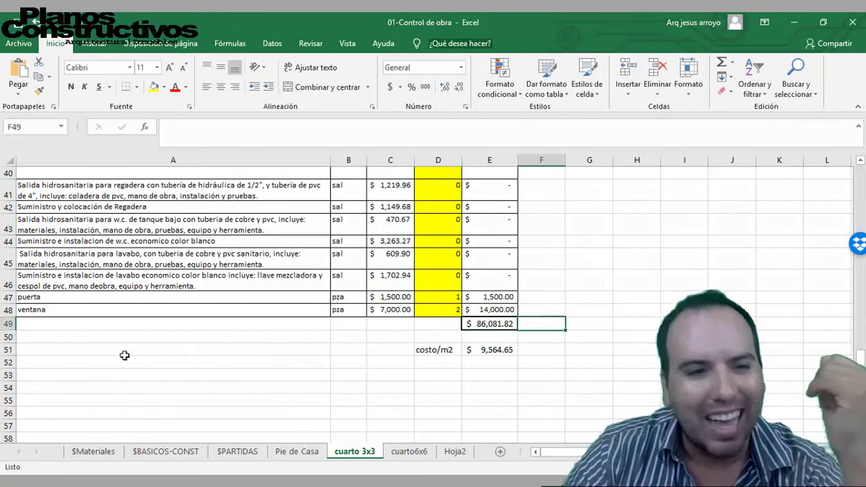
Reduce the height of empty row 50 between the total and the costo/m2 row.
click(10, 338)
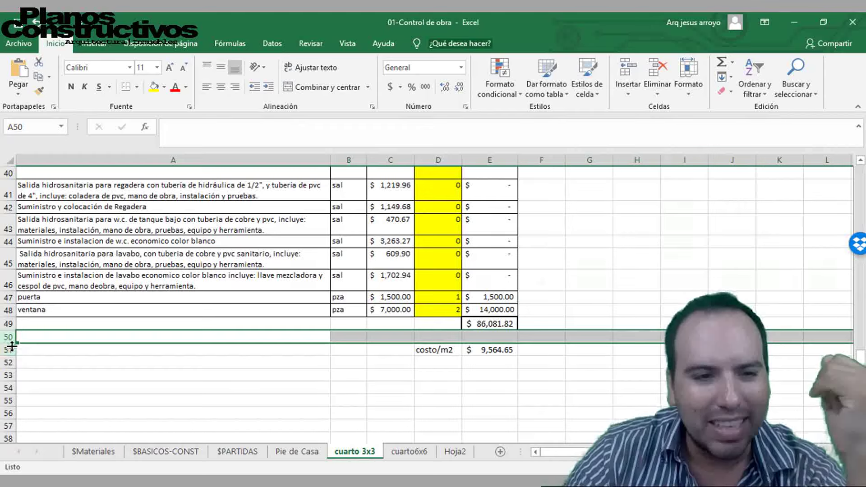
drag(8, 346, 9, 333)
click(306, 356)
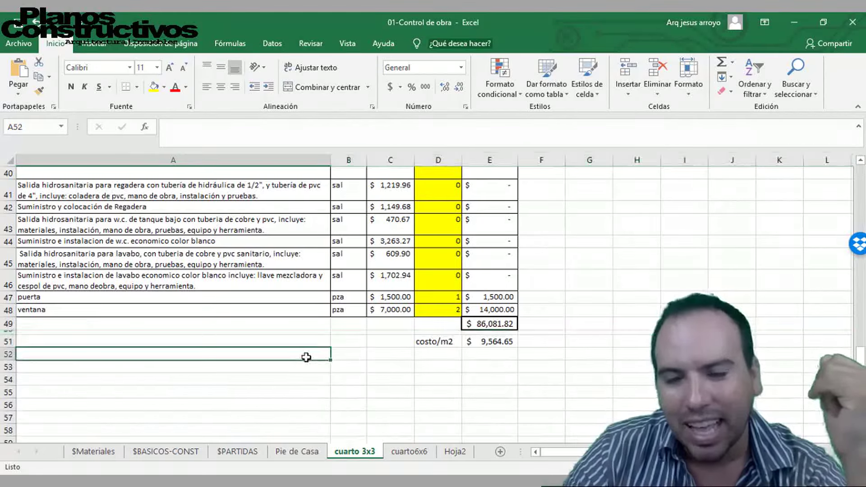
Check the costo/m2 label and formula in cuarto 3x3, and view the matching costo/m2 in cuarto6x6.
click(482, 342)
click(422, 344)
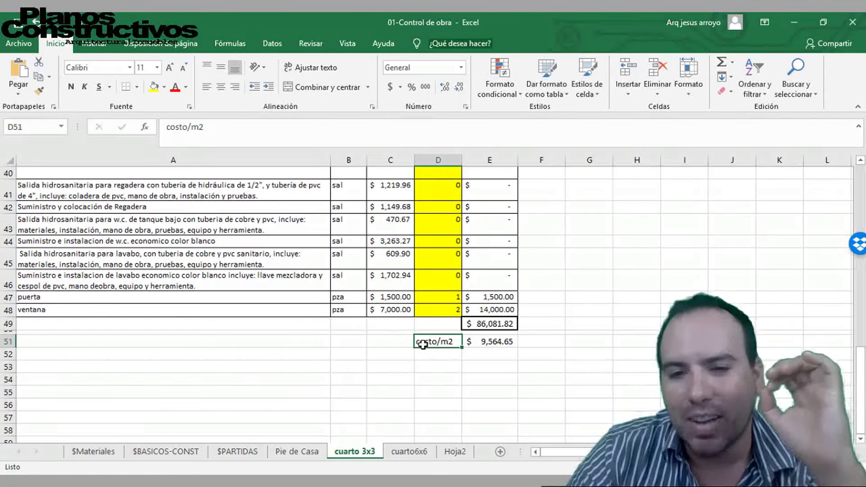
click(493, 344)
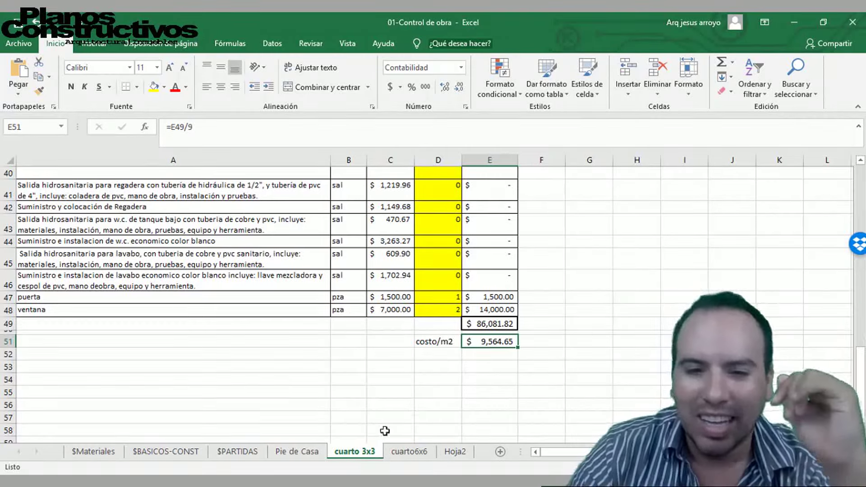
click(408, 452)
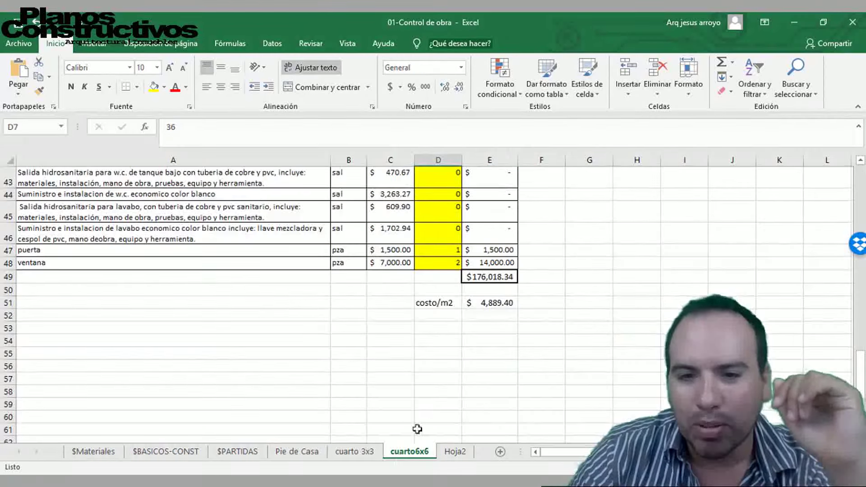
Examine the total in E49 and the costo/m2 formula in cell E51 of the cuarto6x6 sheet.
click(476, 278)
click(486, 302)
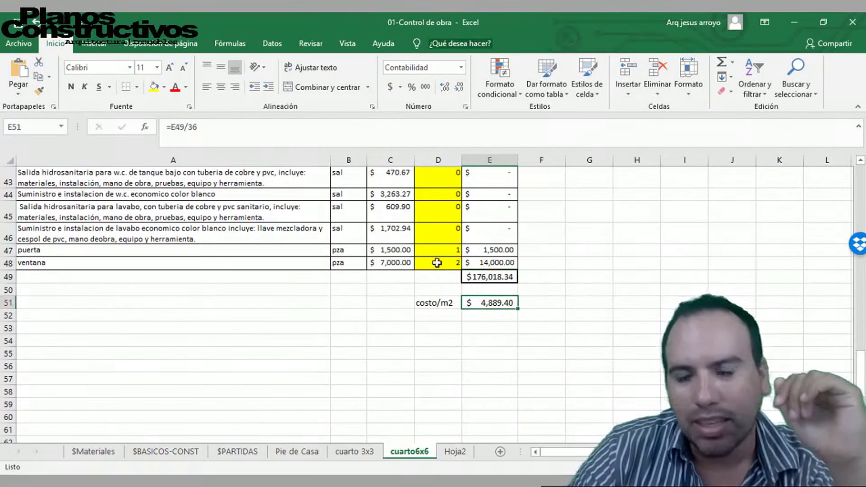
click(471, 316)
click(492, 302)
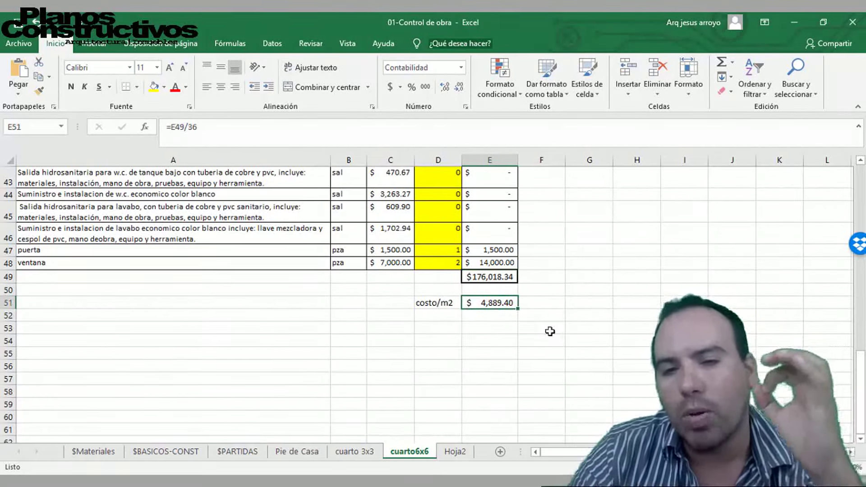
Compare the total and costo/m2 of cuarto 3x3 with those of cuarto6x6, finishing on cell E51 of cuarto6x6.
click(369, 457)
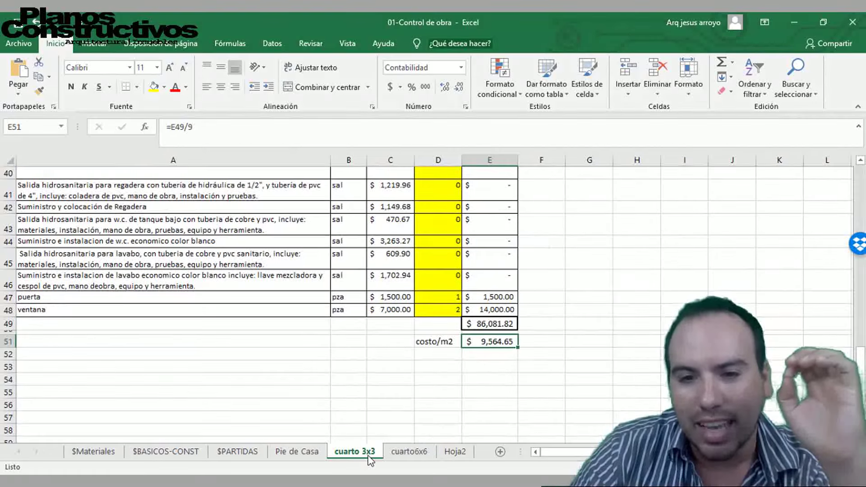
click(429, 451)
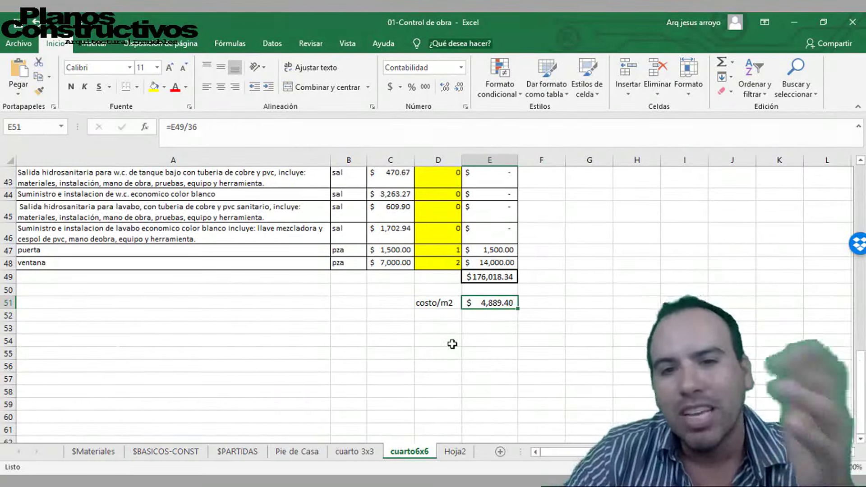
click(521, 339)
scroll(499, 354, up, 1)
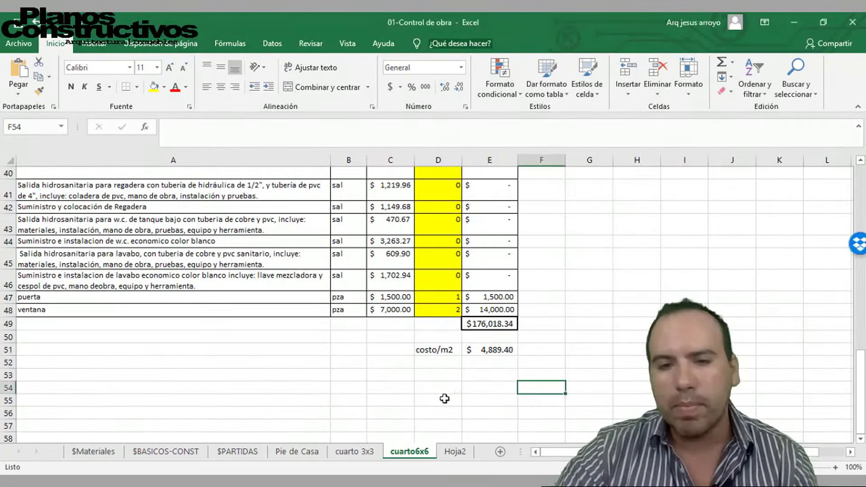
click(355, 452)
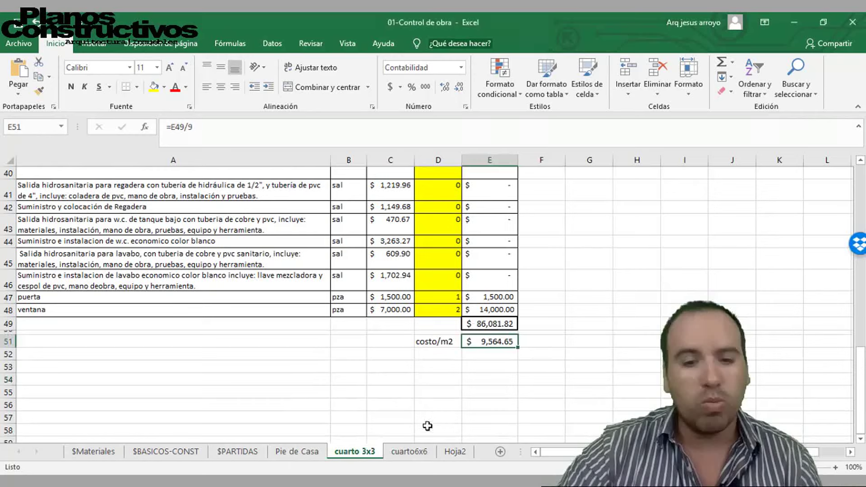
click(409, 451)
click(367, 451)
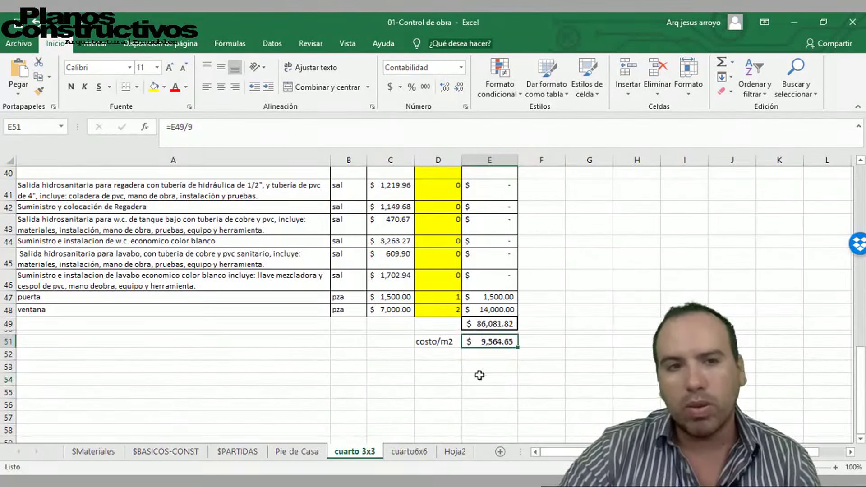
click(409, 451)
click(495, 350)
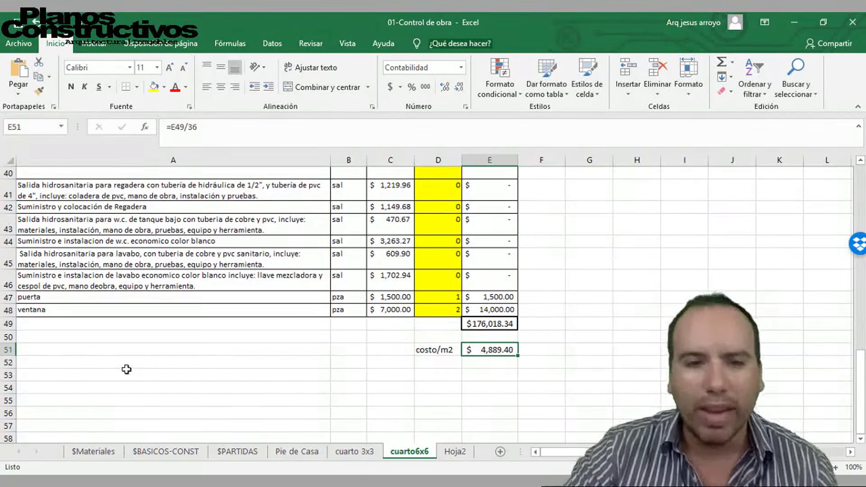
Review the cuarto6x6 work items from the ALBAÑILERÍA Y ACABADOS heading through INSTALACIONES down to the total and costo/m2.
scroll(125, 367, up, 13)
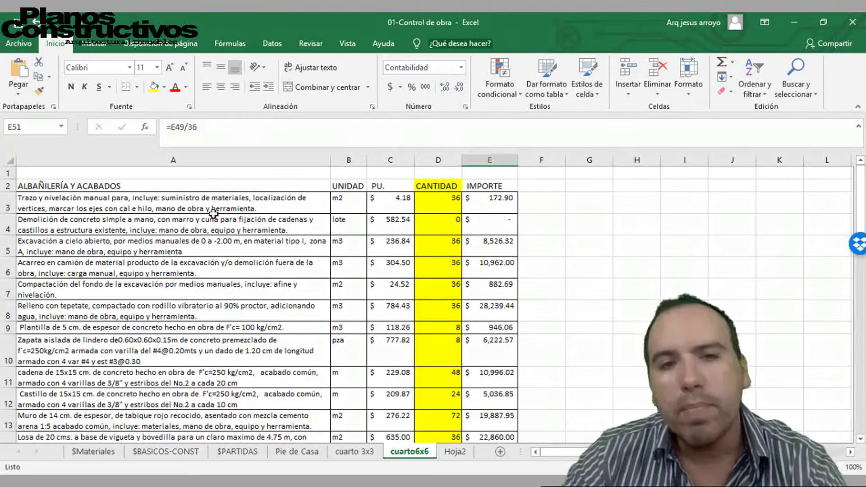
drag(214, 214, 216, 427)
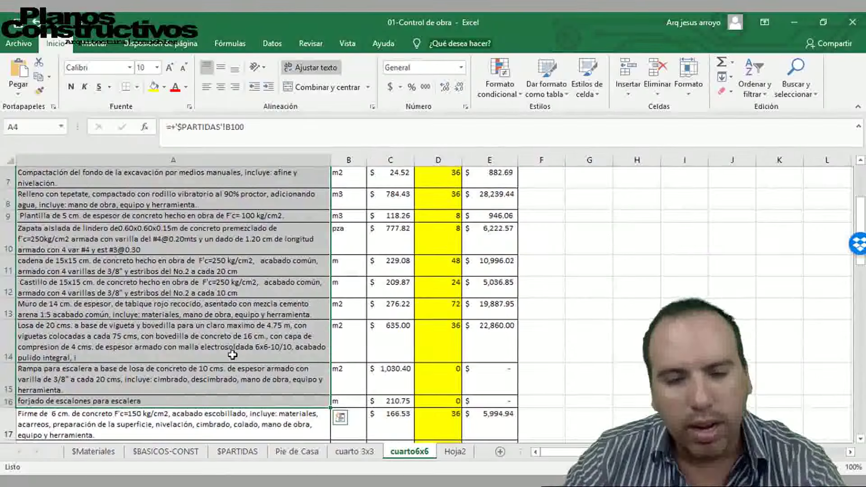
scroll(232, 355, down, 3)
scroll(233, 355, down, 6)
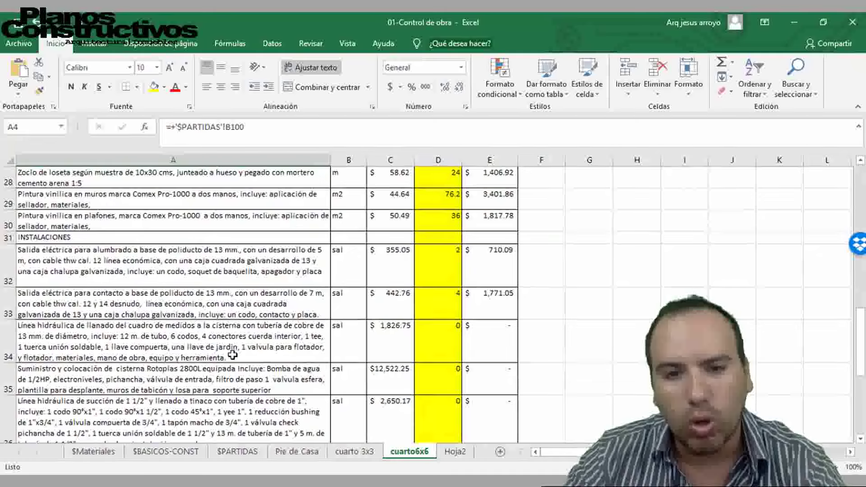
scroll(233, 355, down, 3)
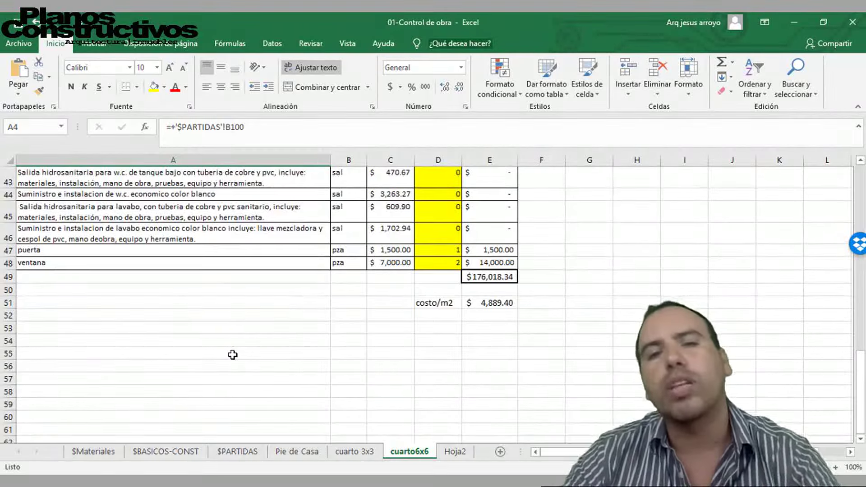